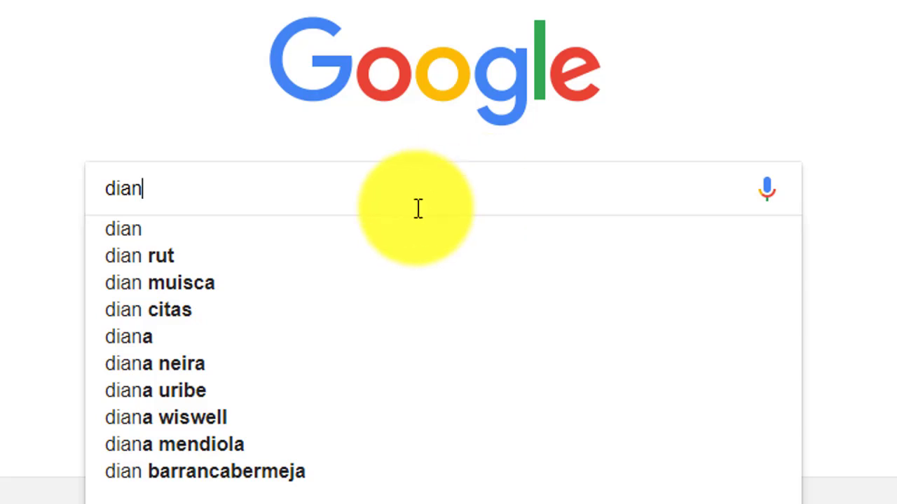
# Step: Open the DIAN website from the search for "dian" and submit the verification text shown in the captcha image
pyautogui.click(348, 238)
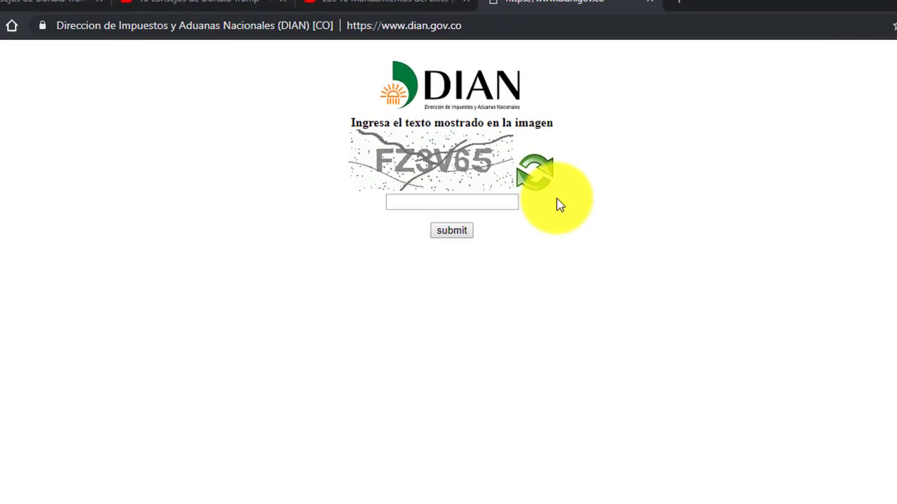
pyautogui.click(436, 203)
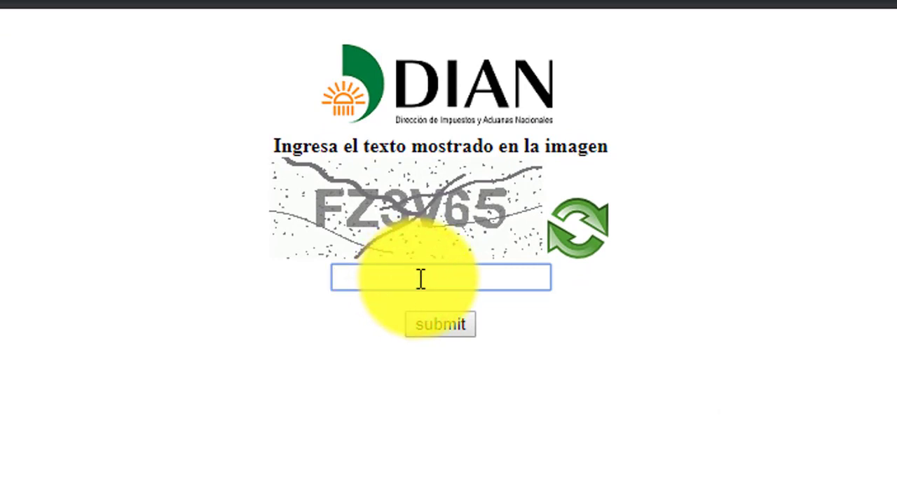
pyautogui.write('F')
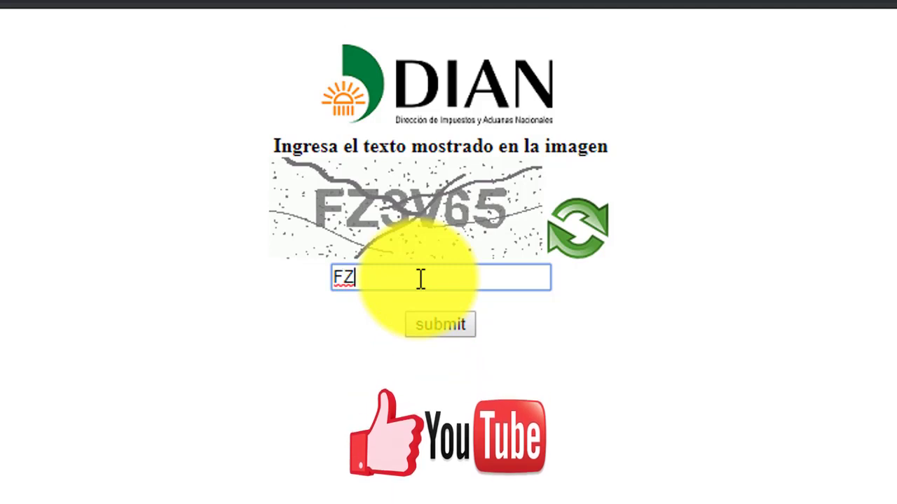
pyautogui.write('Z')
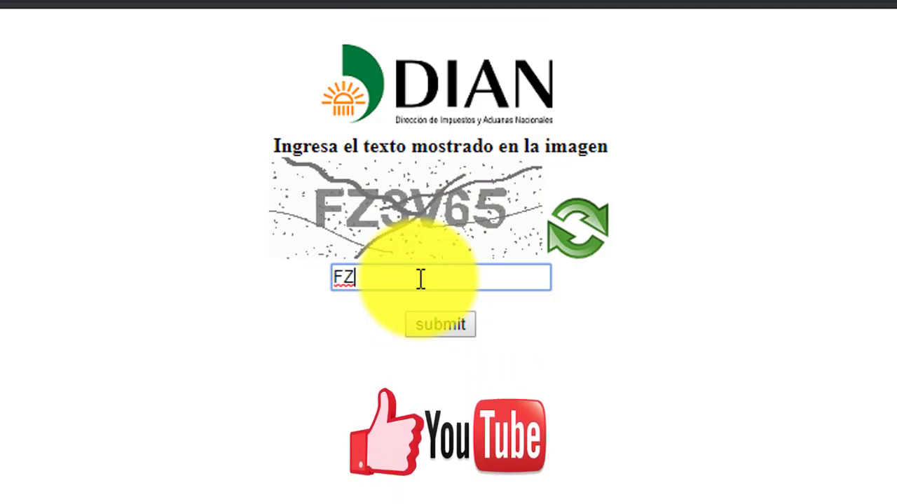
pyautogui.write('3')
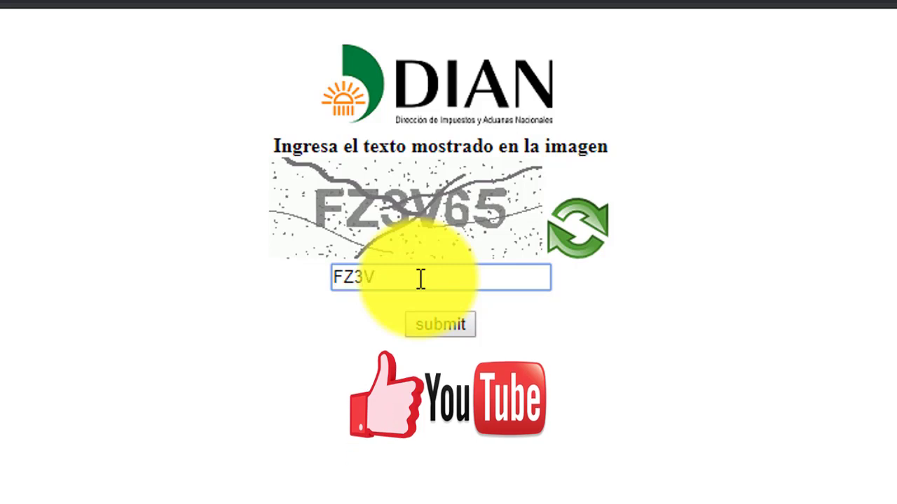
pyautogui.write('V')
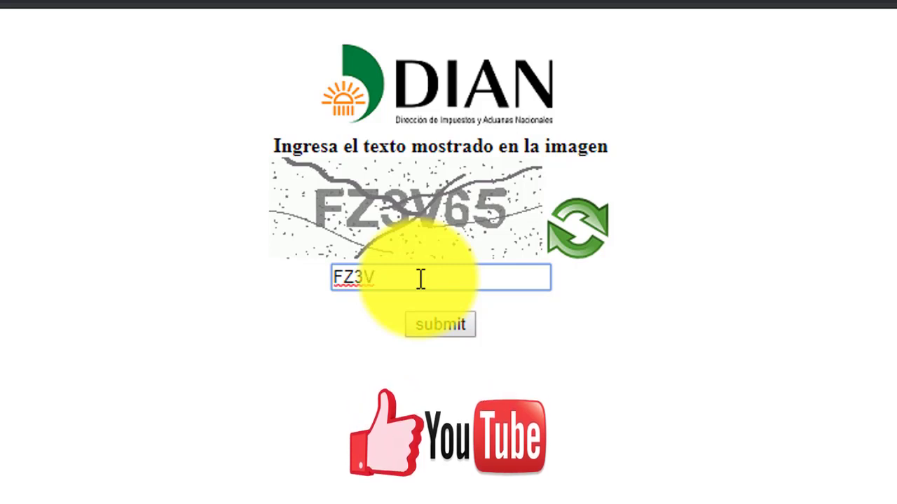
pyautogui.write('65')
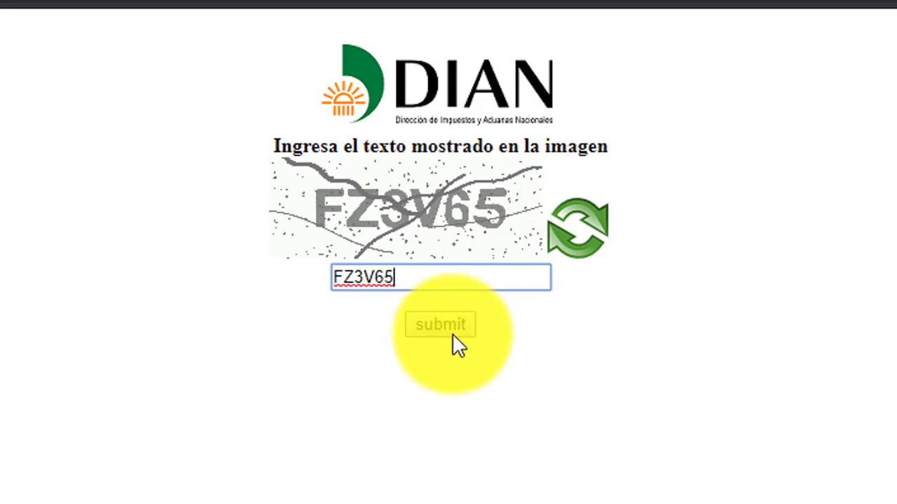
pyautogui.click(441, 324)
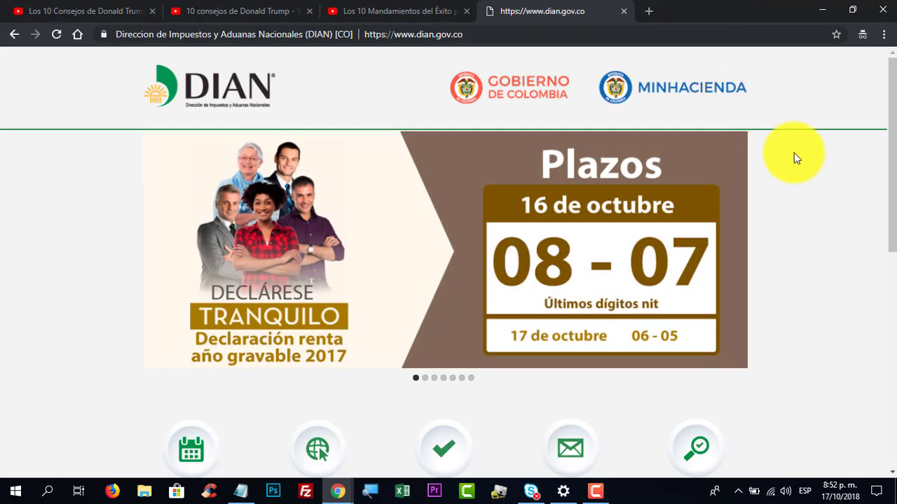
# Step: Open the Asignación de citas service, past its important-information notice, and start a new appointment request
pyautogui.scroll(-2, 810, 180)
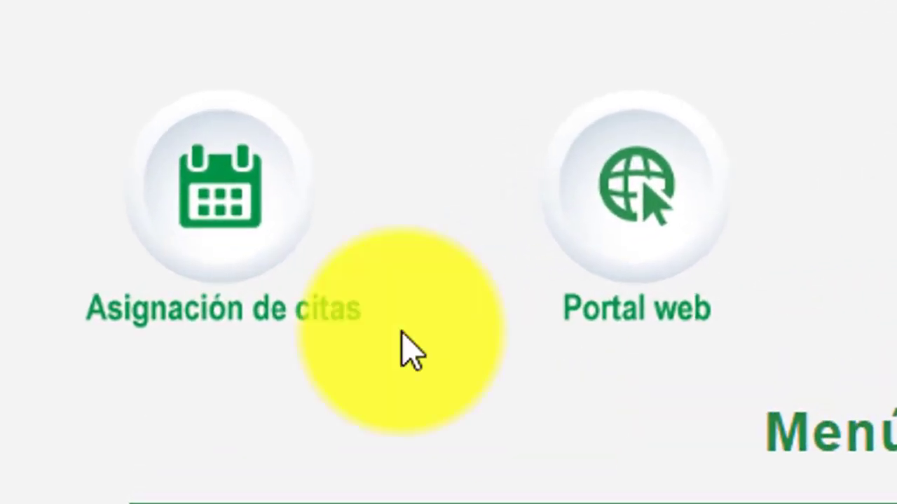
pyautogui.click(226, 193)
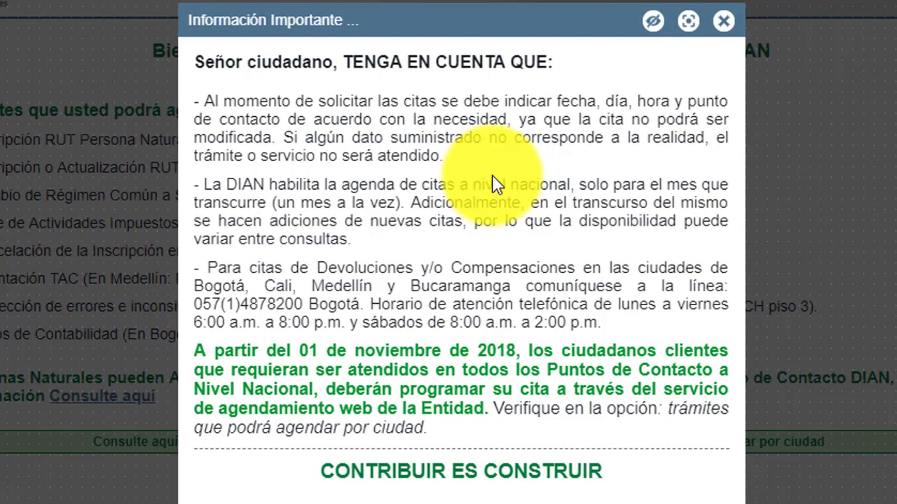
pyautogui.click(728, 25)
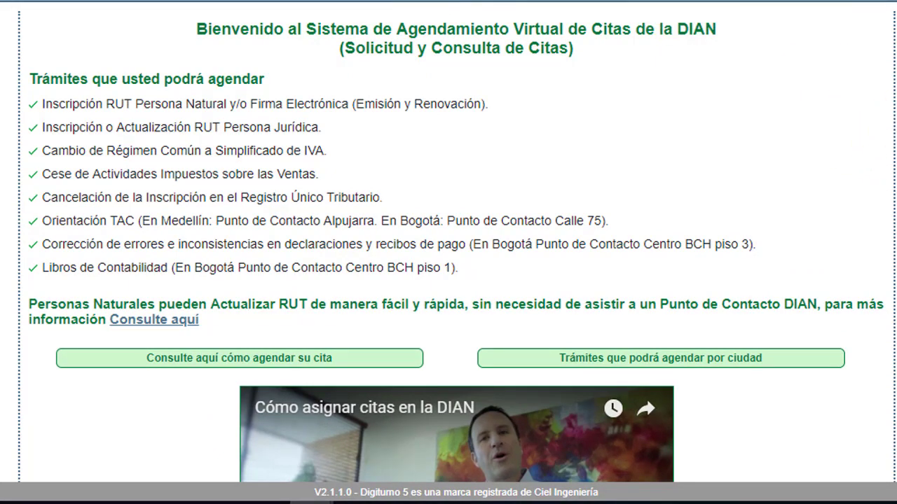
pyautogui.scroll(-5, 448, 280)
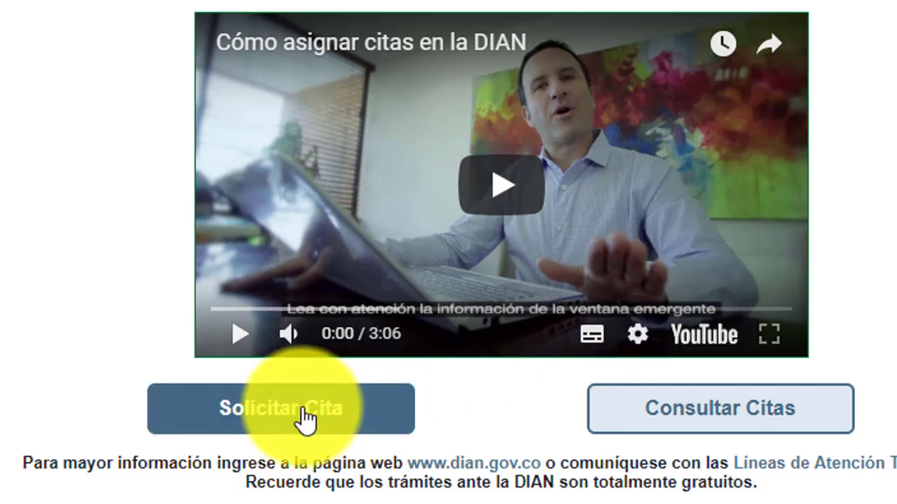
pyautogui.click(303, 419)
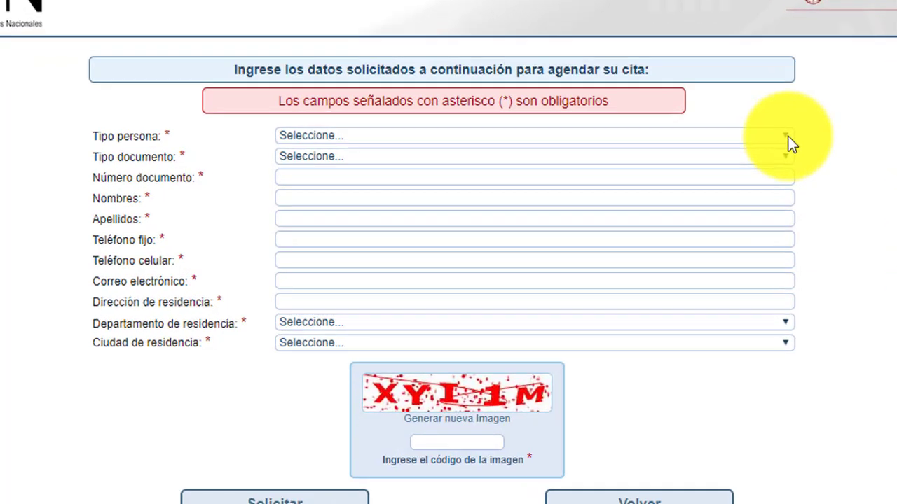
# Step: Set the person type to Natural and the document type to Cédula de Ciudadania in the appointment form
pyautogui.click(683, 182)
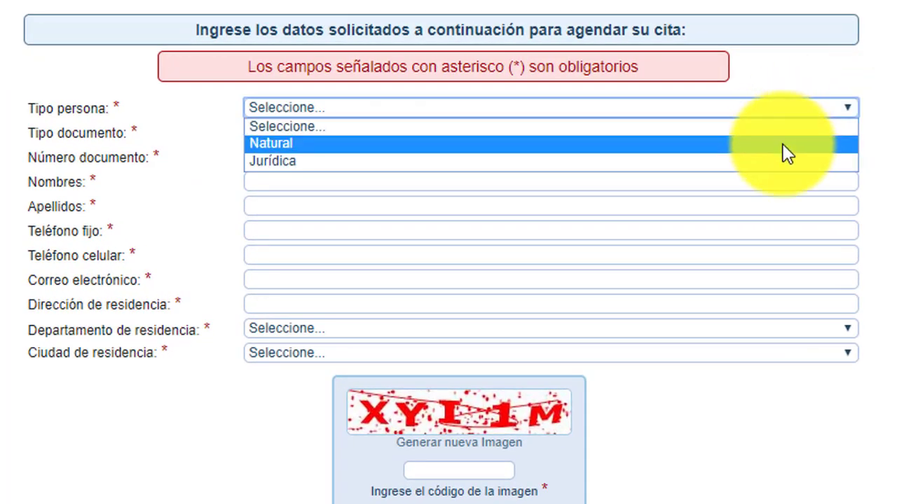
pyautogui.click(783, 144)
pyautogui.click(848, 132)
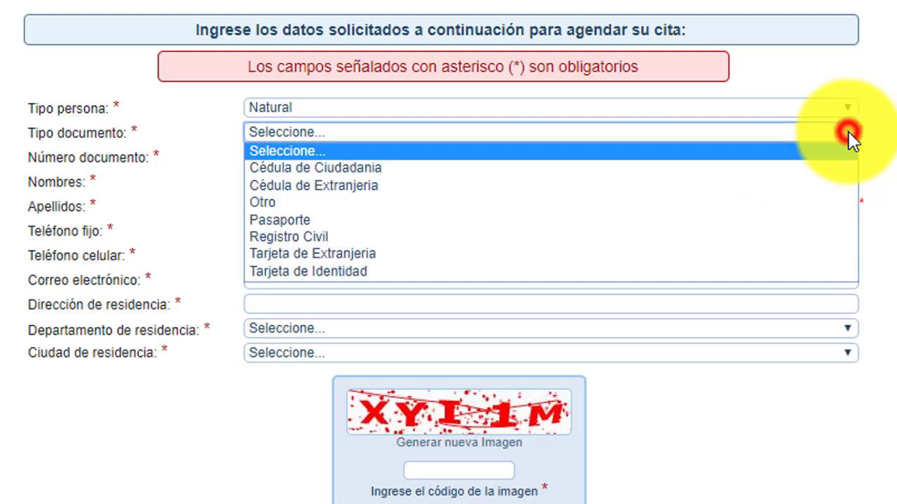
pyautogui.click(791, 168)
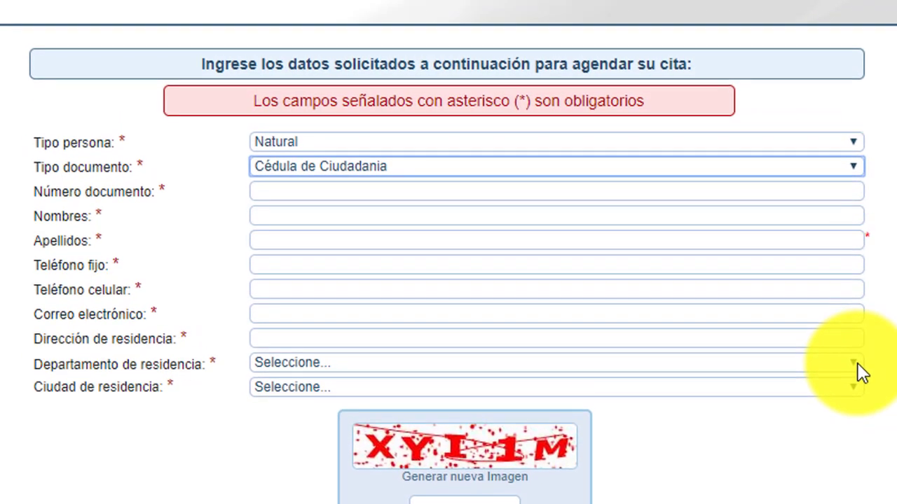
# Step: Set the department of residence to Santander and the city of residence to BARRANCABERMEJA
pyautogui.click(850, 326)
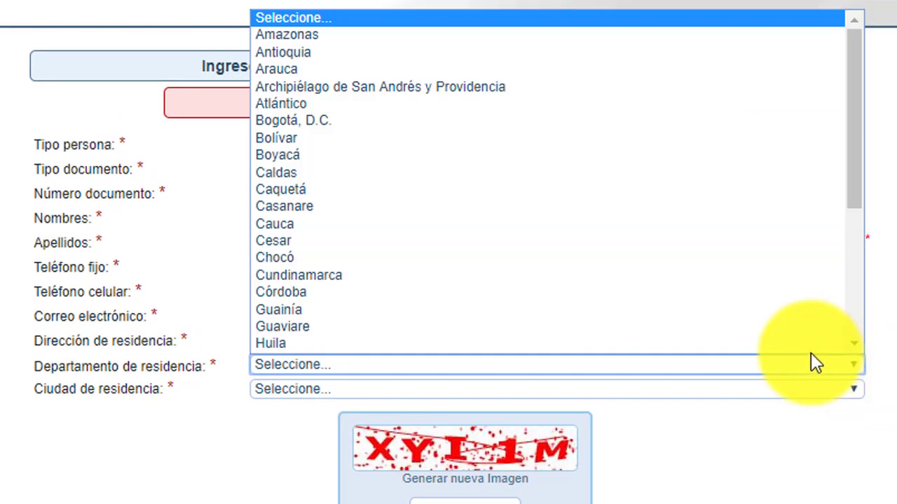
pyautogui.scroll(-5, 634, 324)
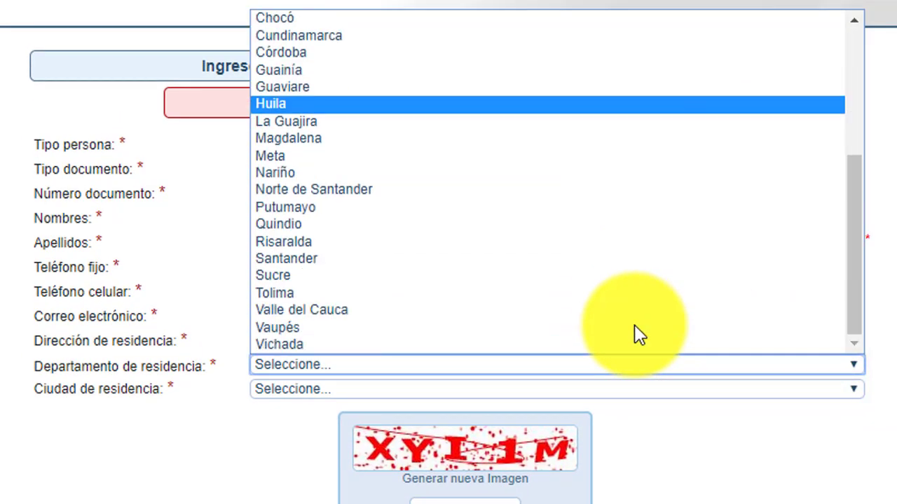
pyautogui.click(587, 260)
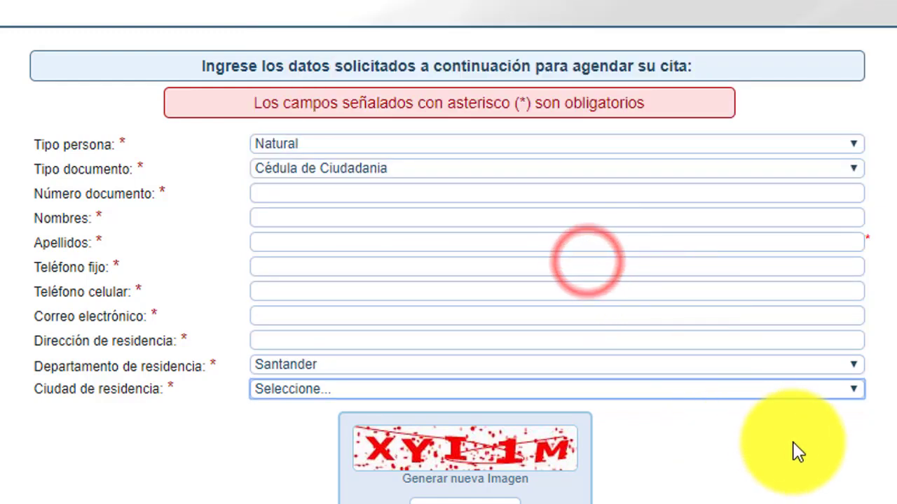
pyautogui.click(855, 393)
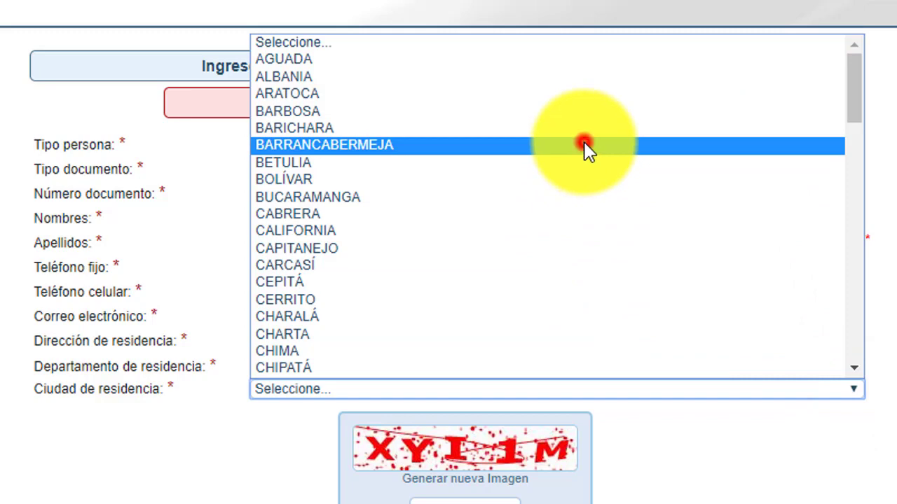
pyautogui.click(583, 145)
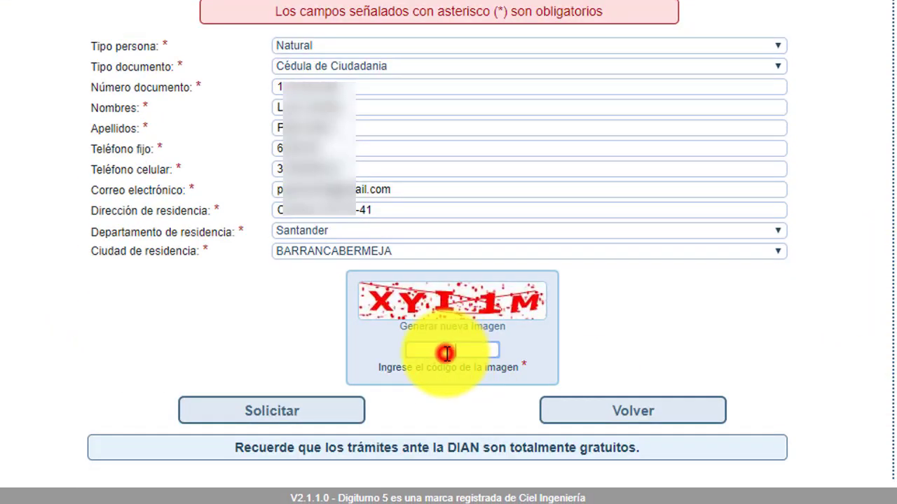
# Step: Enter the verification code from the captcha image in uppercase and submit the appointment request form
pyautogui.click(446, 353)
pyautogui.write('X')
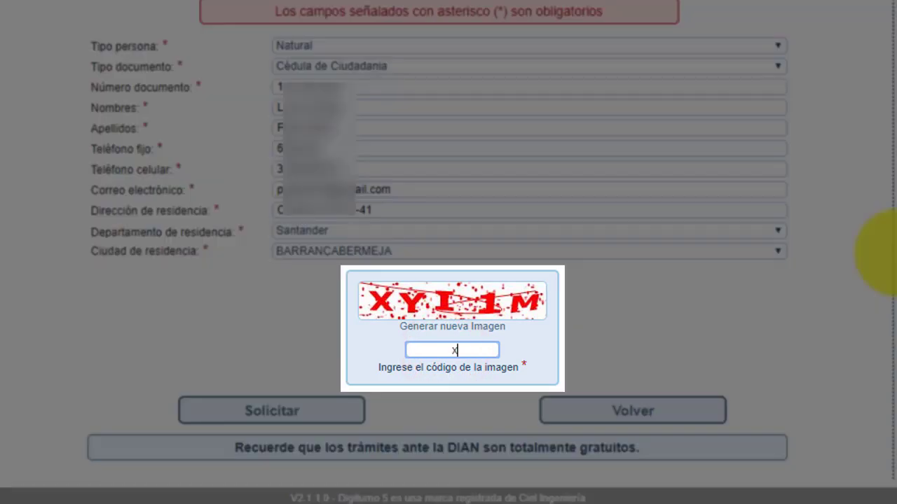
pyautogui.write('Y')
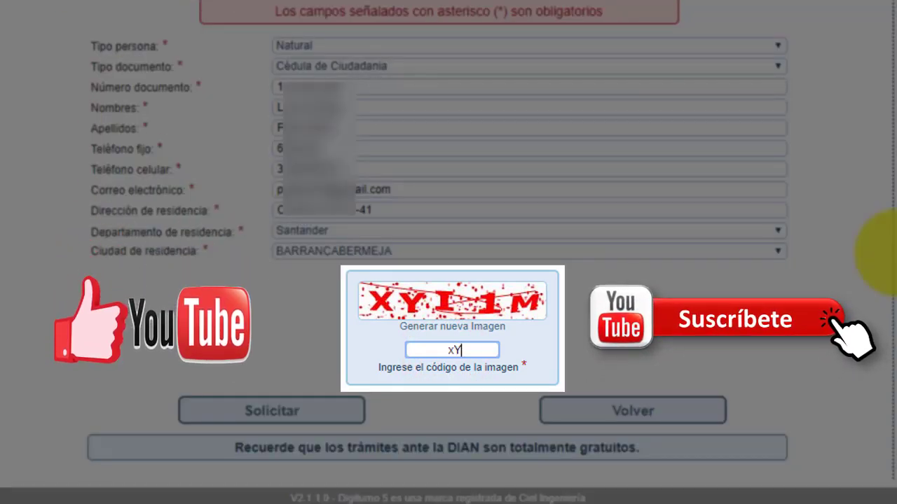
pyautogui.write('I1')
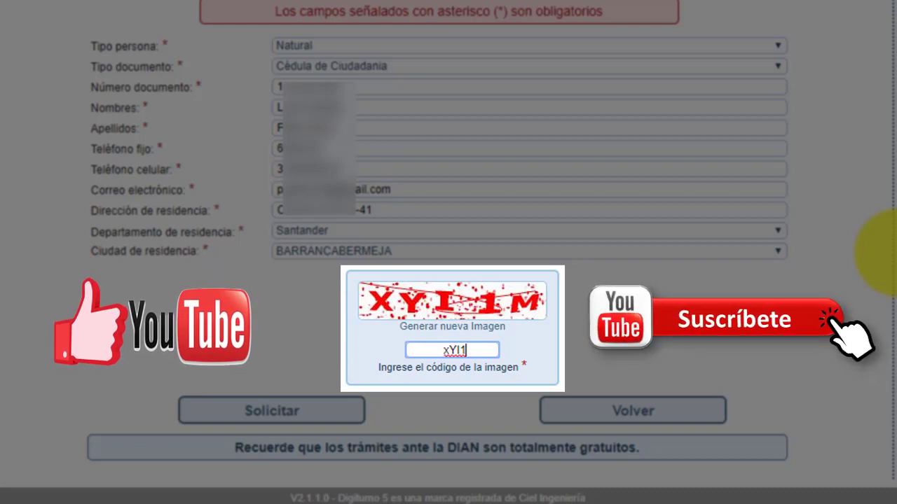
pyautogui.write('M')
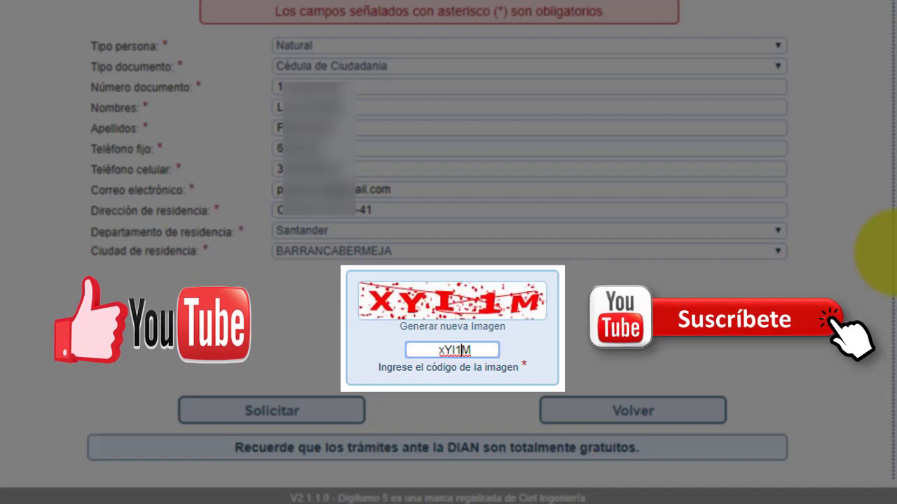
pyautogui.press('BackSpace')
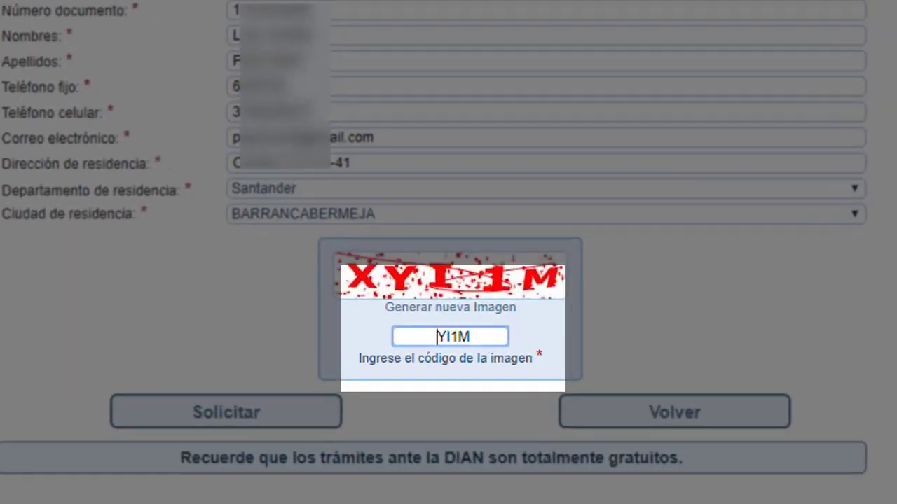
pyautogui.write('X')
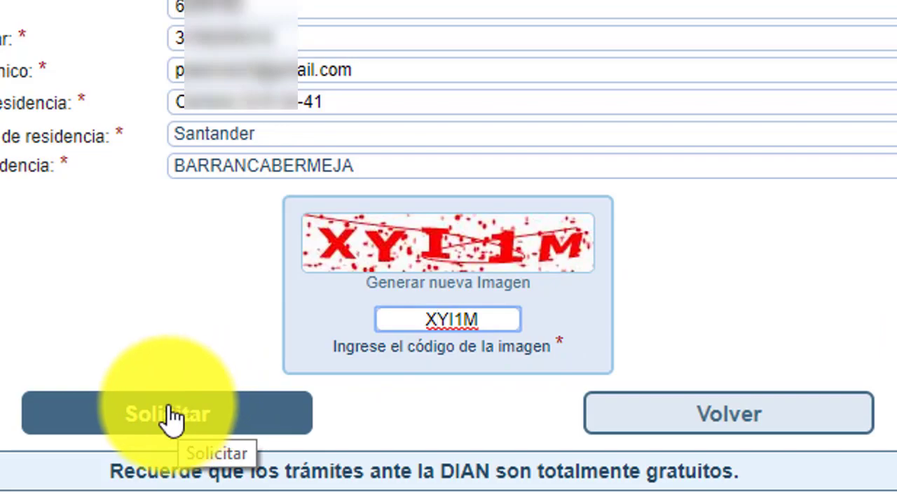
pyautogui.click(177, 418)
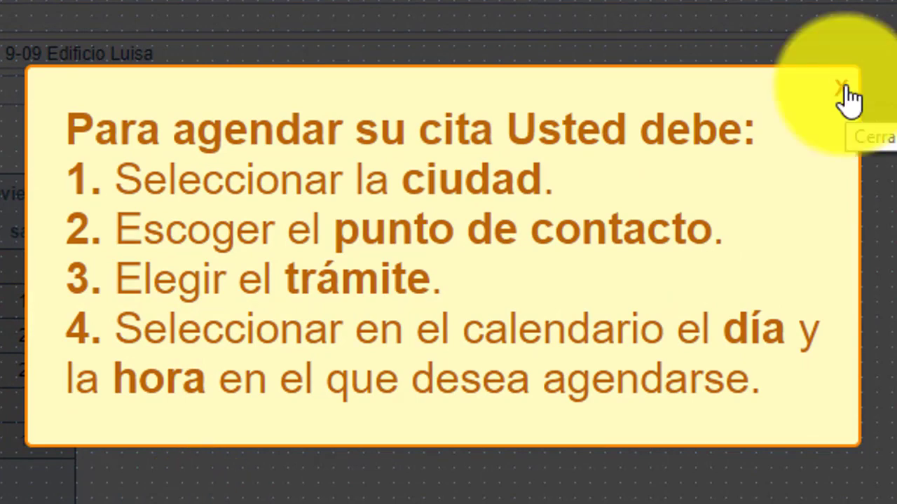
# Step: Dismiss the scheduling instructions and set the procedure to Inscripción RUT Natural y/o Firma Electrónica
pyautogui.click(844, 90)
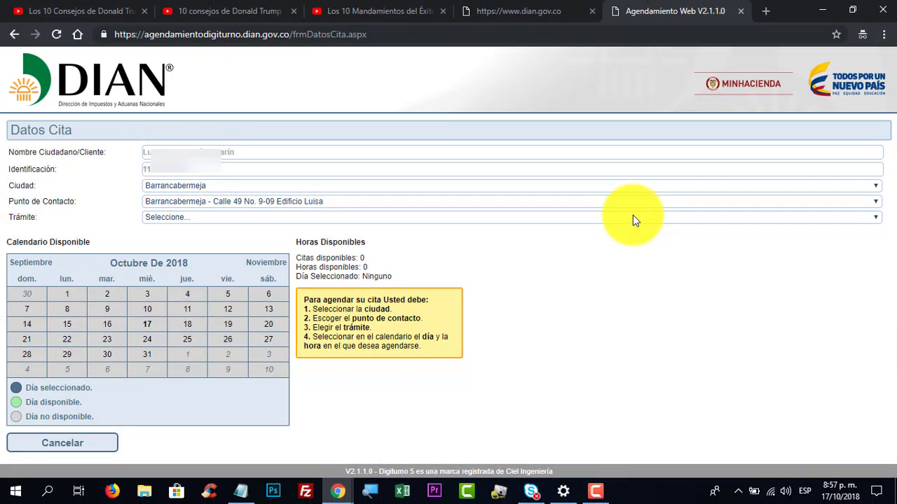
pyautogui.click(874, 217)
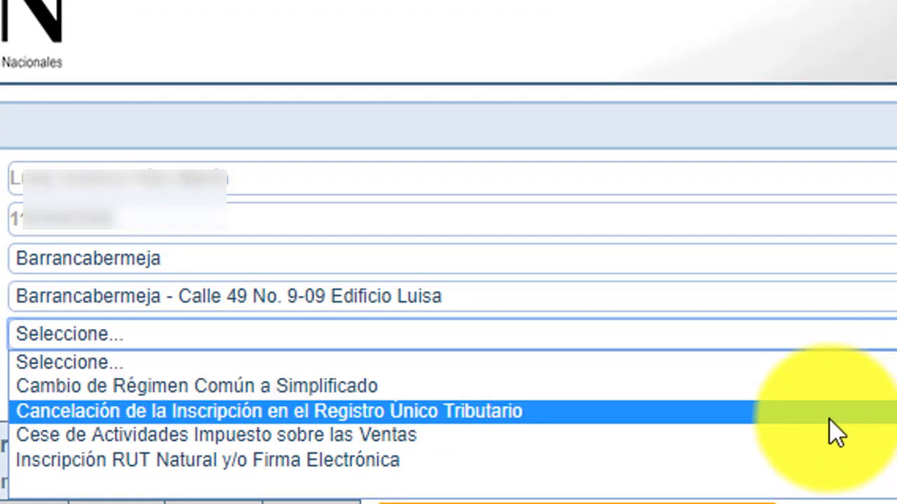
pyautogui.click(718, 462)
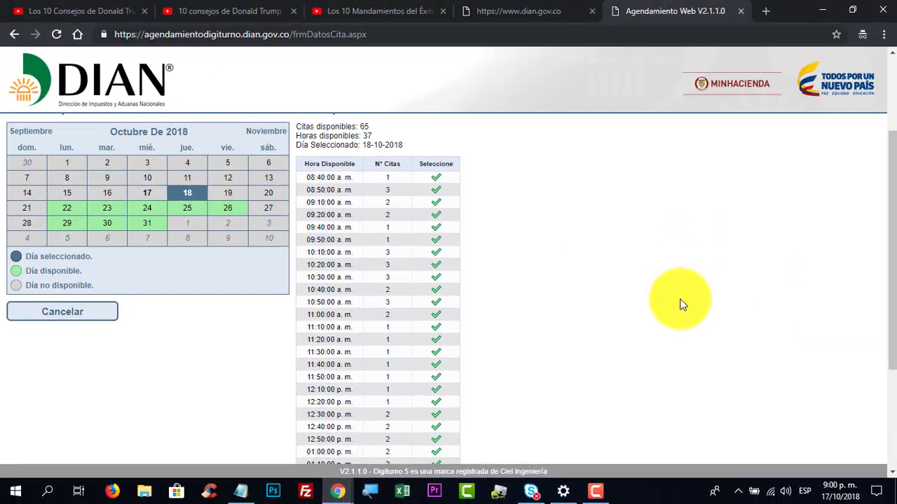
# Step: Choose the 10:20 a. m. slot on 18 October 2018, then confirm and finalize the appointment
pyautogui.scroll(-1, 682, 305)
pyautogui.scroll(-2, 681, 305)
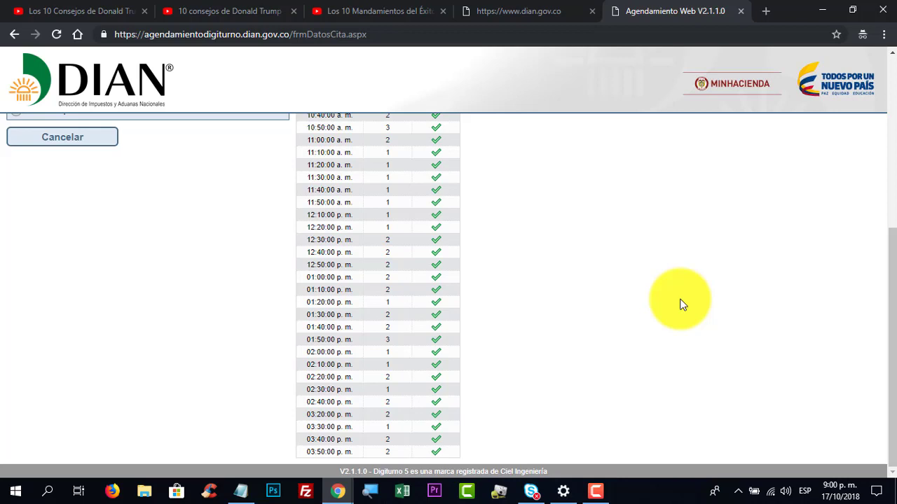
pyautogui.scroll(1, 682, 305)
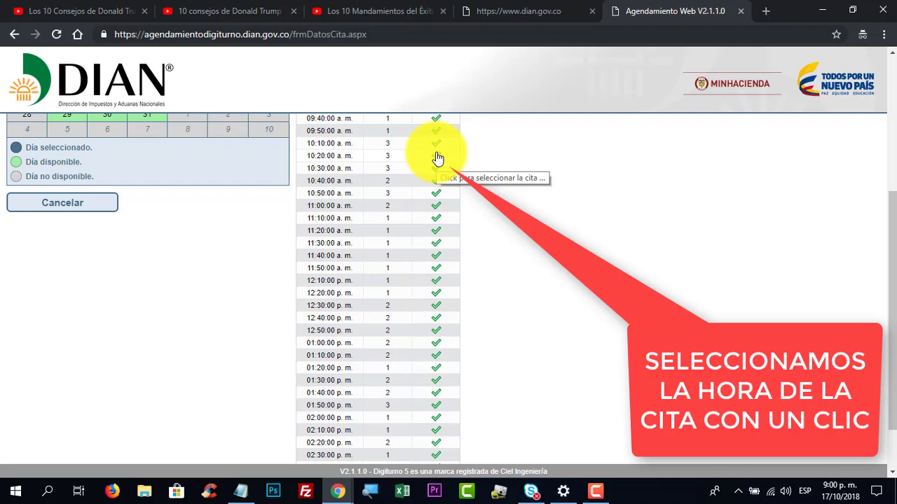
pyautogui.click(436, 156)
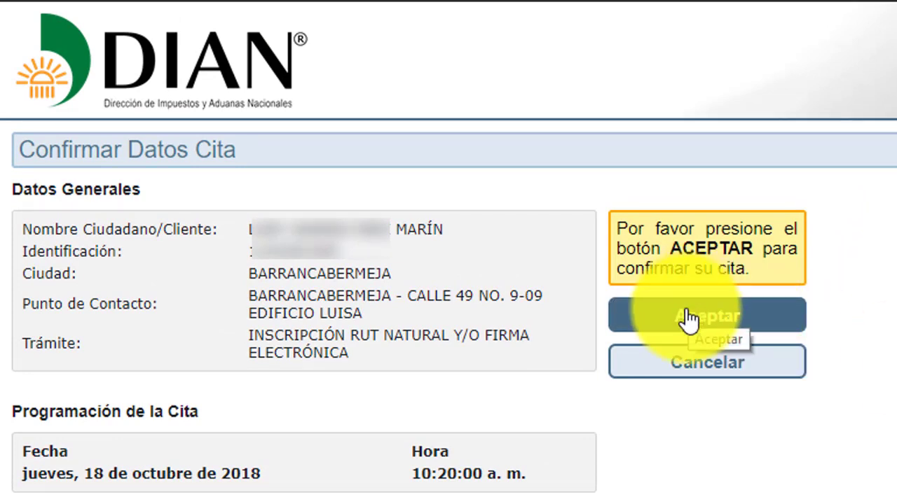
pyautogui.click(690, 315)
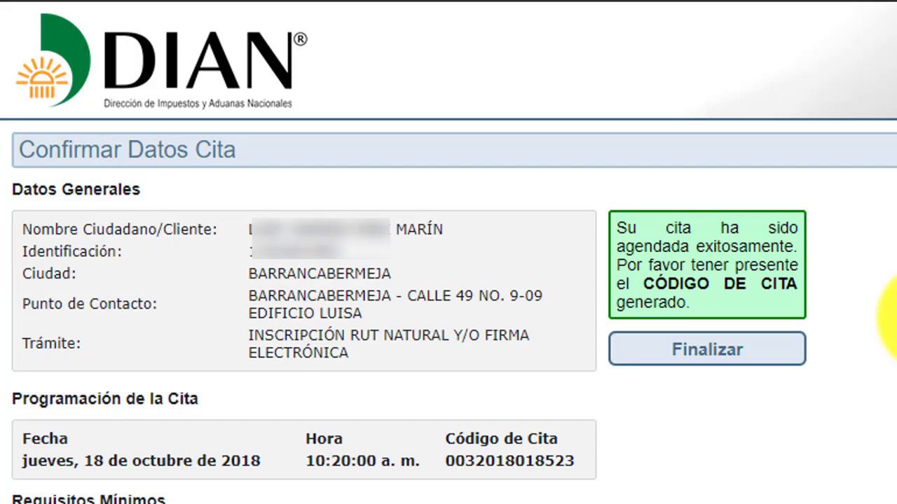
pyautogui.click(739, 350)
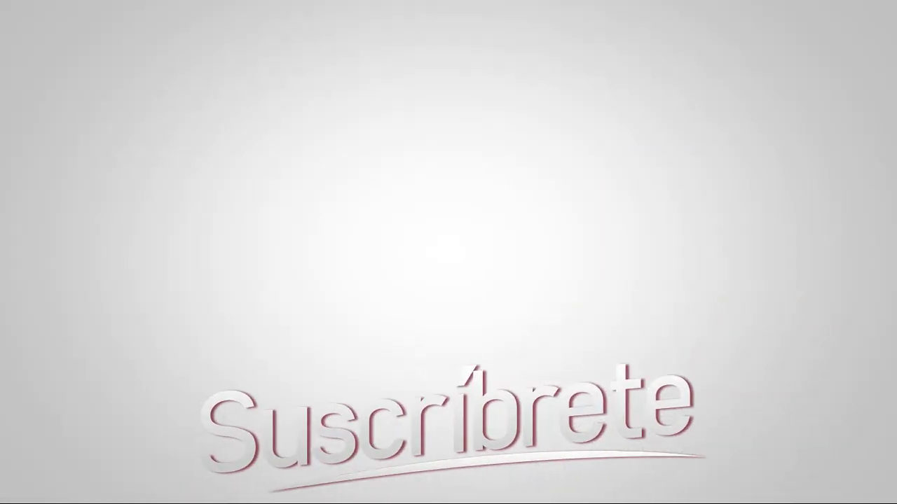